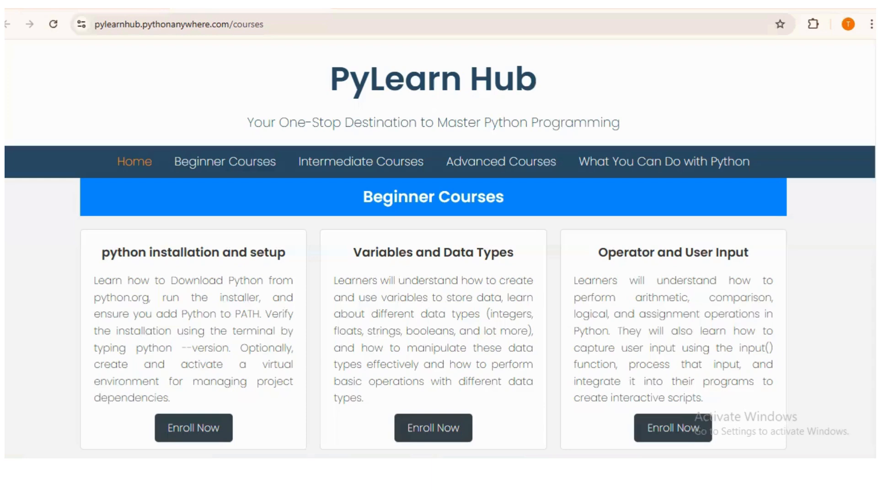
# - Open the python.org website in a new browser tab
pyautogui.scroll(-3, 610, 111)
pyautogui.scroll(3, 610, 111)
pyautogui.click(346, 5)
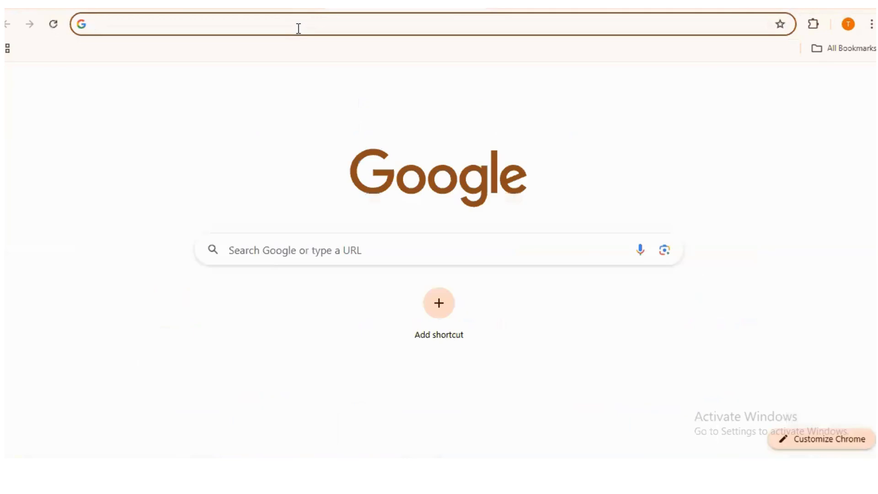
pyautogui.write('PYTHON')
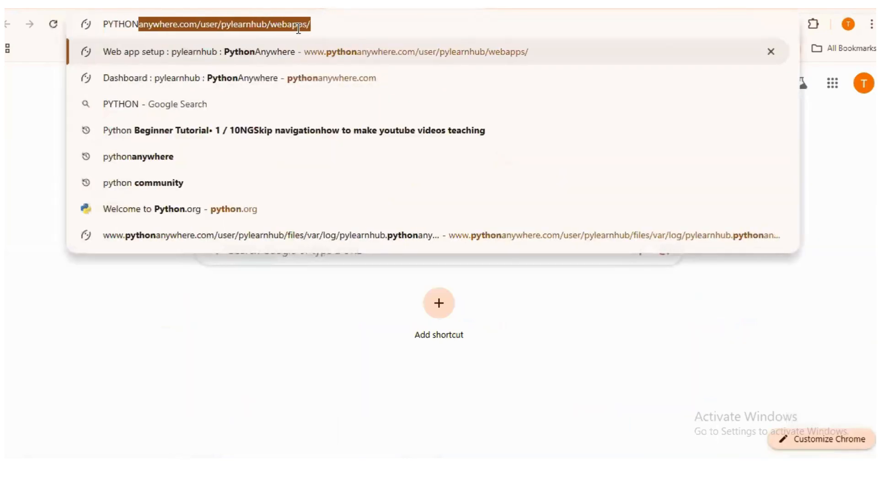
pyautogui.write('.')
pyautogui.press('Return')
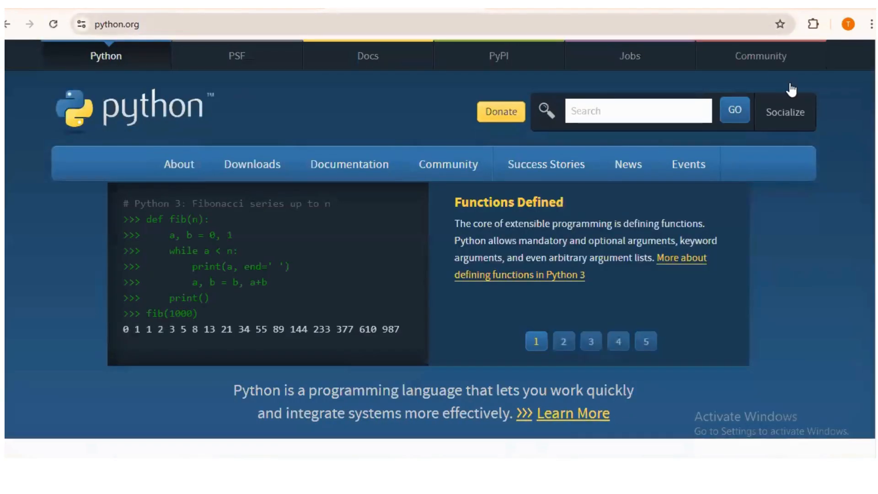
# - Download the Python 3.13.0 installer for Windows from python.org
pyautogui.scroll(-1, 439, 235)
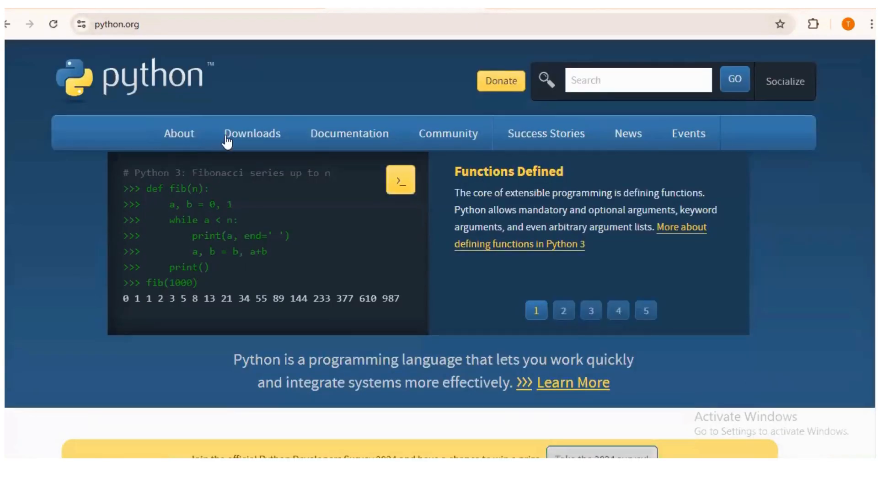
pyautogui.moveTo(246, 137)
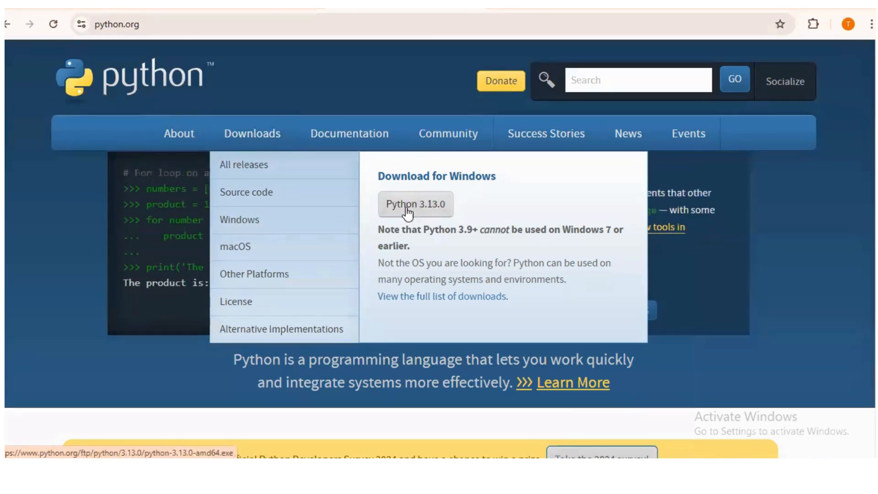
pyautogui.scroll(-2, 856, 193)
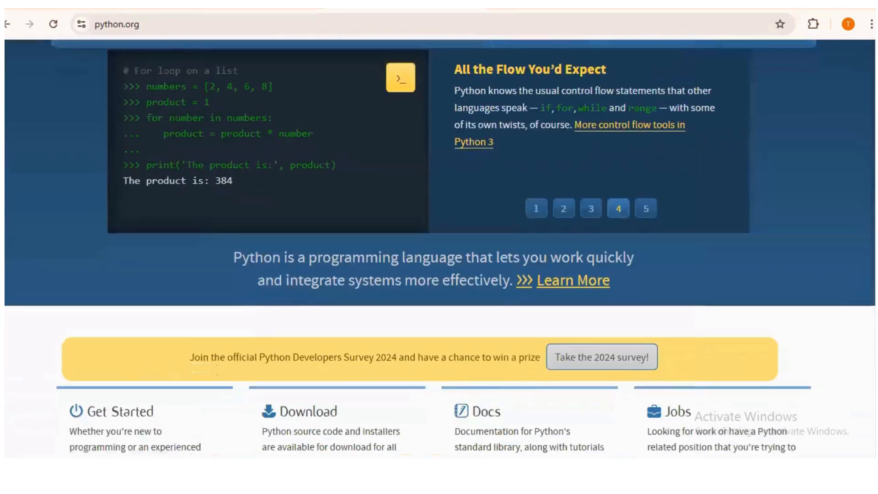
pyautogui.scroll(3, 394, 128)
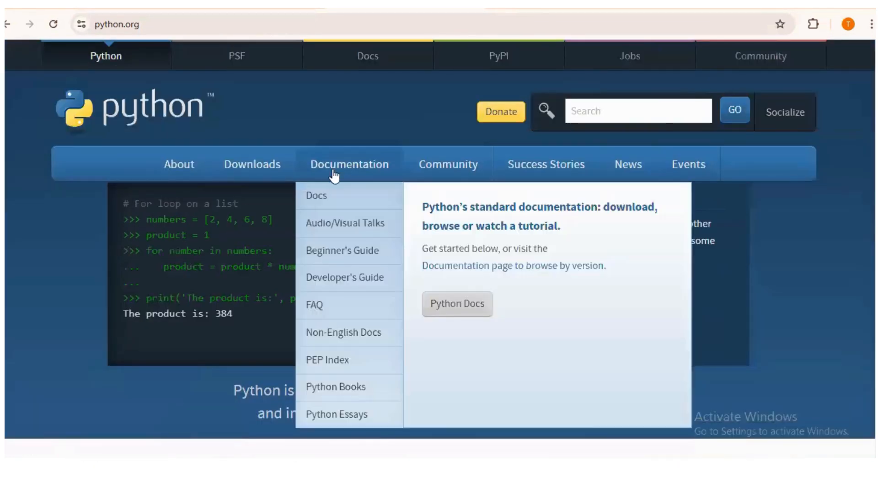
pyautogui.moveTo(230, 180)
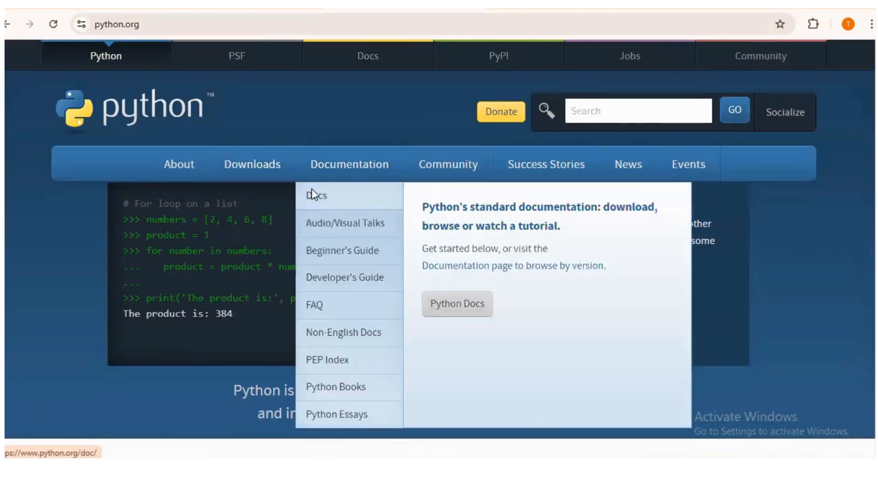
pyautogui.click(418, 235)
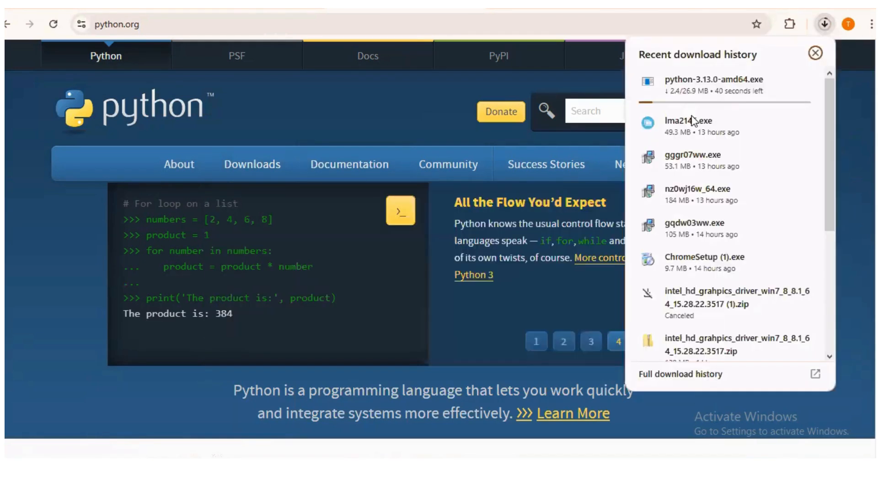
pyautogui.click(824, 24)
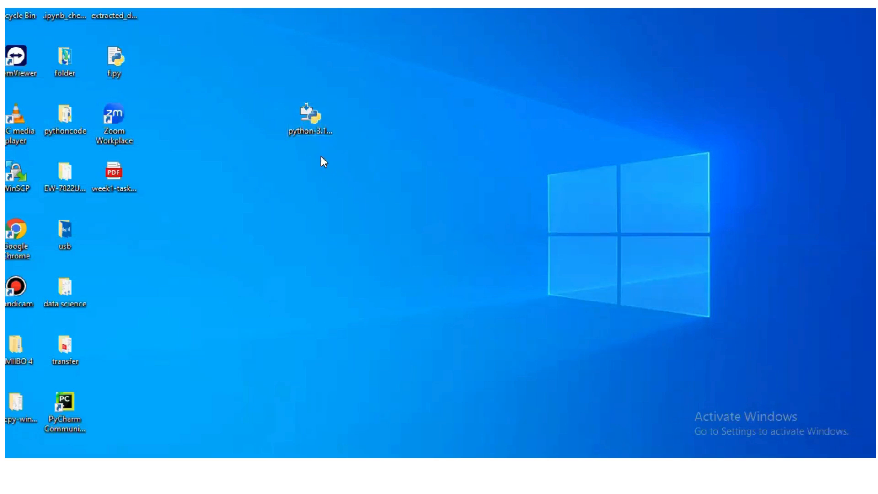
pyautogui.doubleClick(314, 120)
pyautogui.click(314, 120)
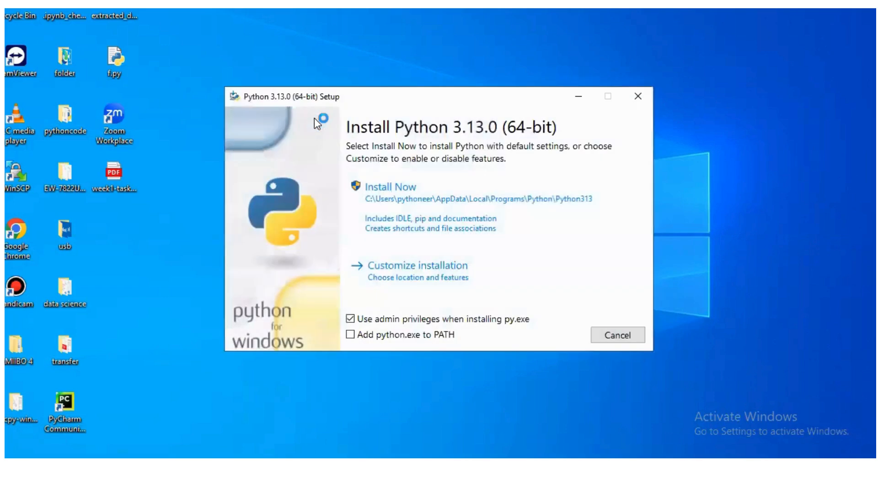
pyautogui.click(407, 199)
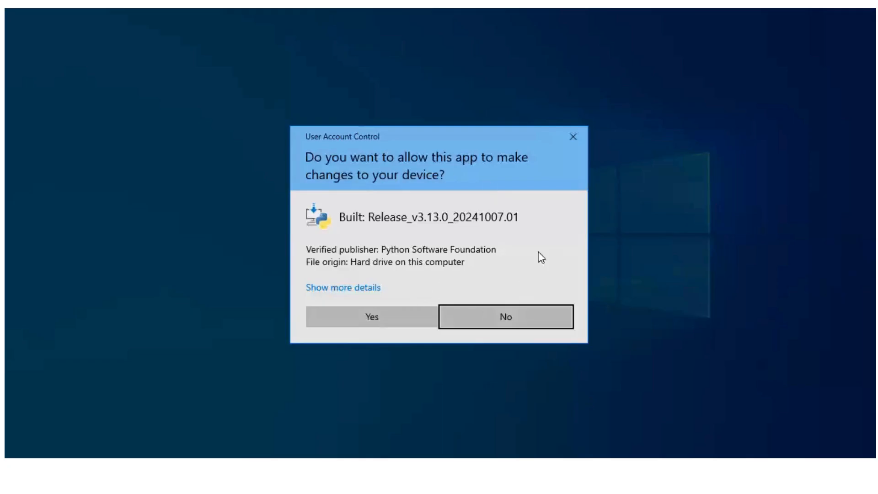
pyautogui.click(516, 315)
pyautogui.click(493, 276)
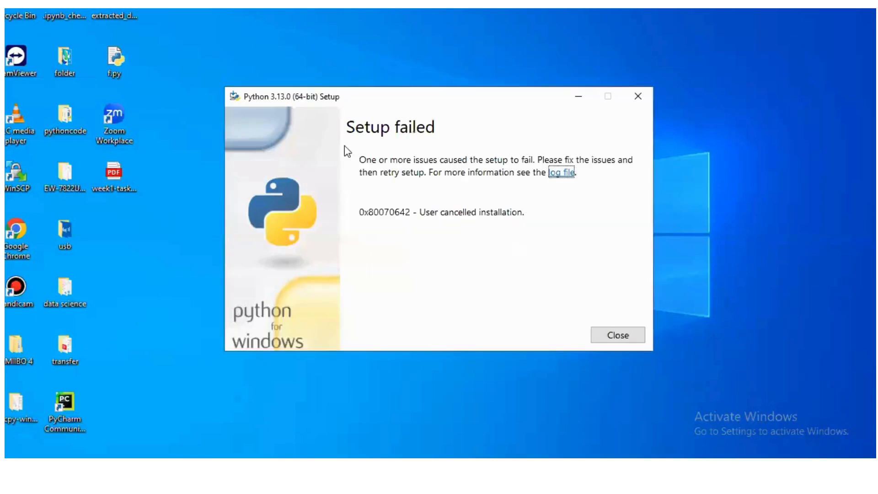
pyautogui.click(639, 101)
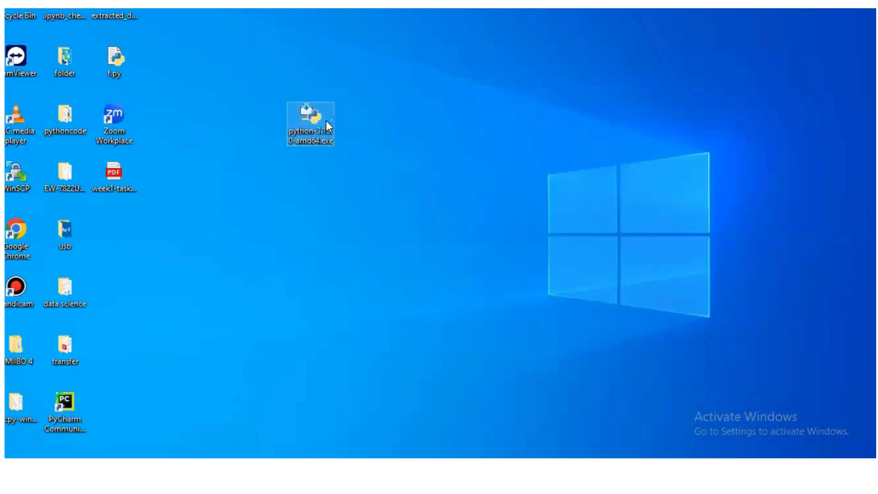
# - Install Python 3.13.0 from the desktop installer with default settings and python.exe added to PATH, allow the changes, and close setup
pyautogui.doubleClick(326, 120)
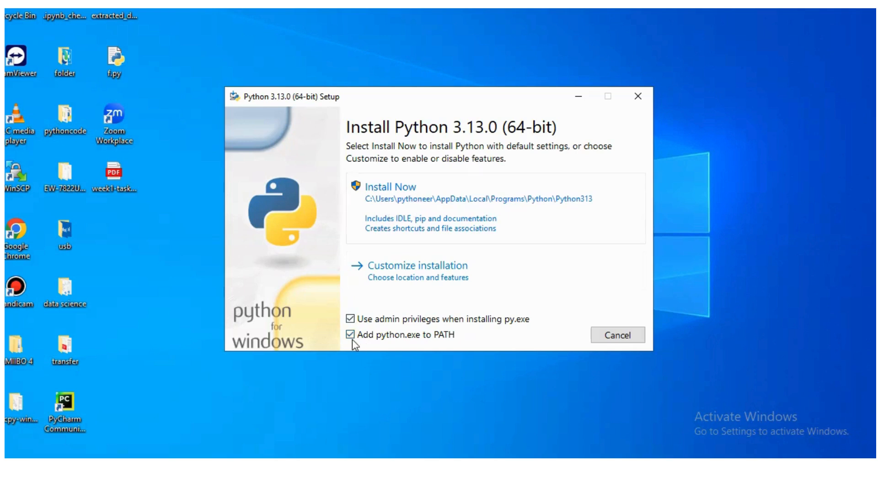
pyautogui.click(396, 206)
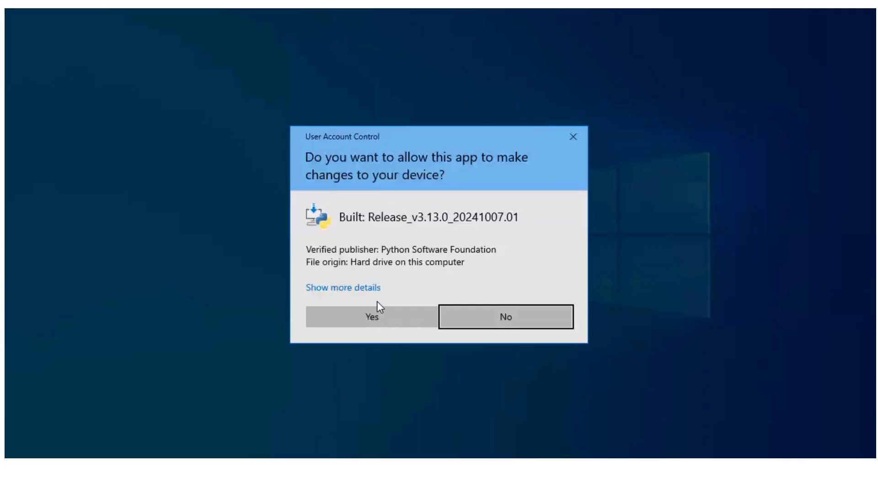
pyautogui.click(373, 317)
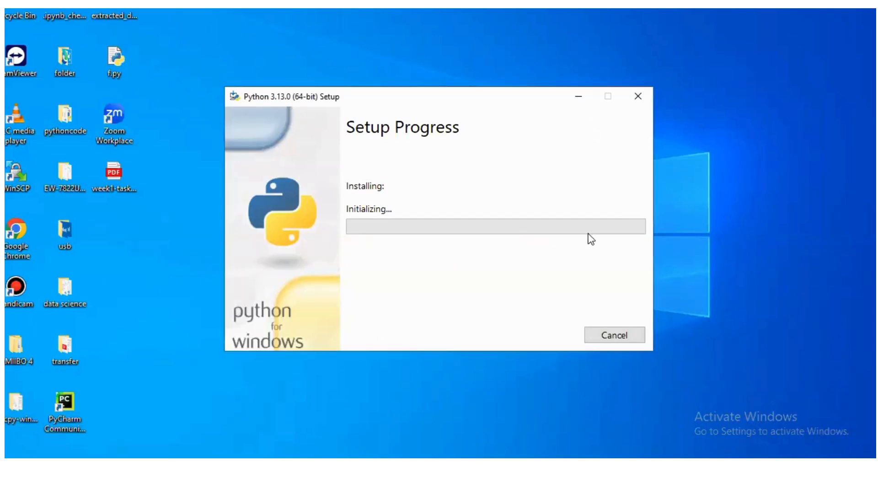
pyautogui.click(626, 76)
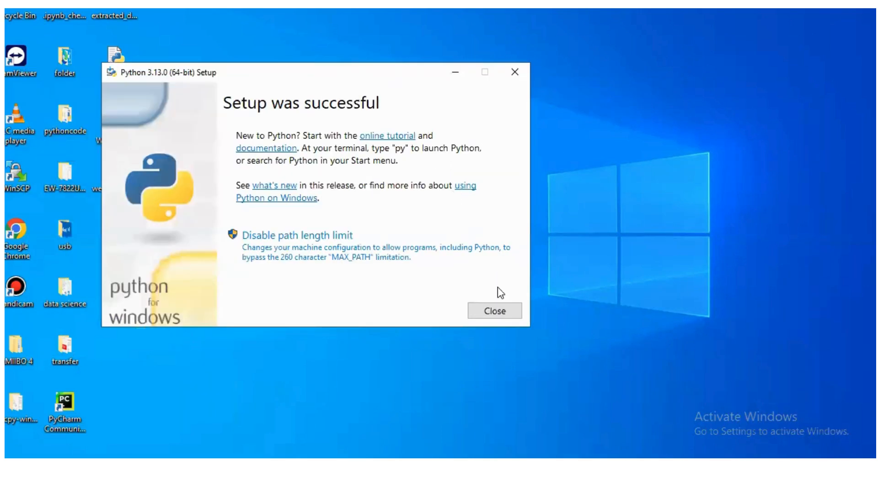
pyautogui.click(495, 311)
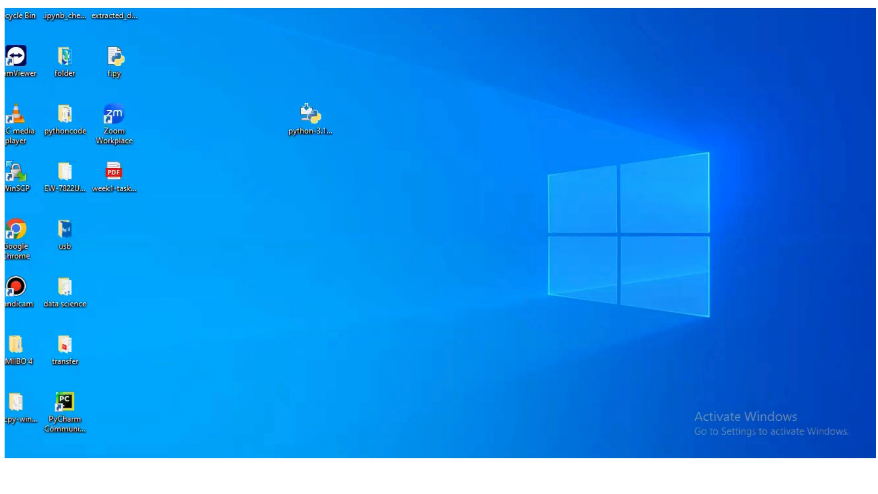
# - Find and open IDLE (Python 3.13 64-bit) through the Windows search
pyautogui.click(116, 468)
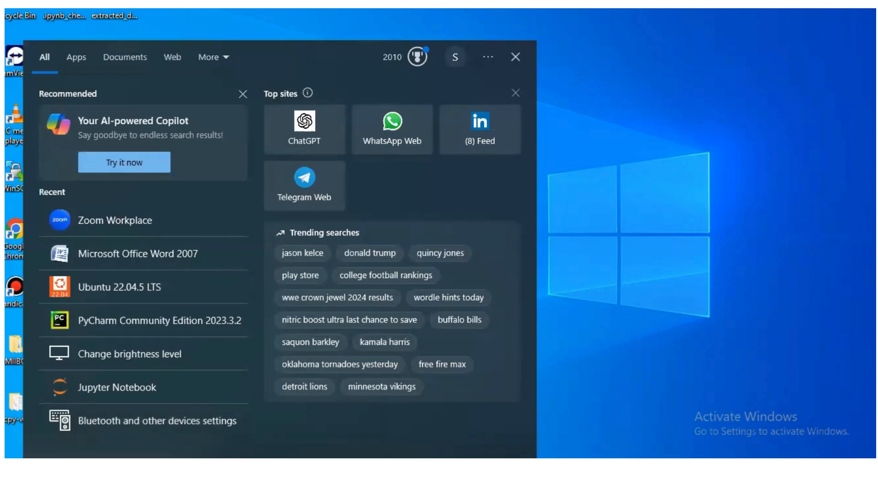
pyautogui.write('I')
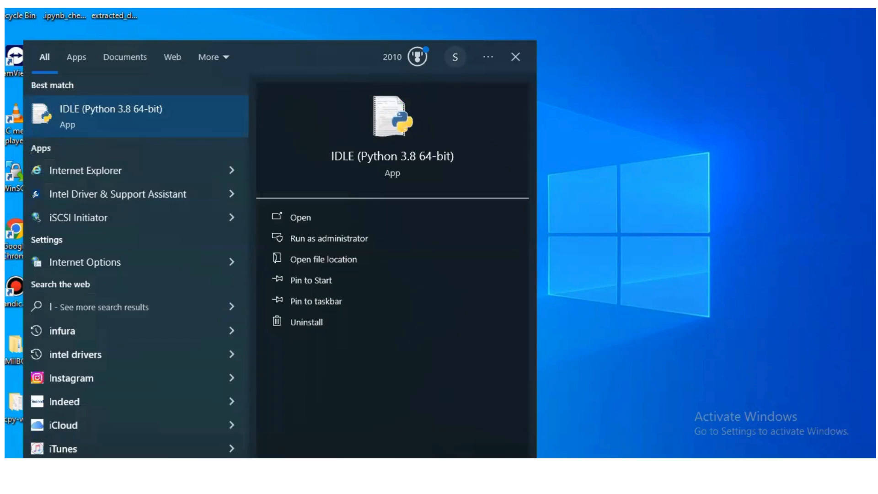
pyautogui.write('DLE')
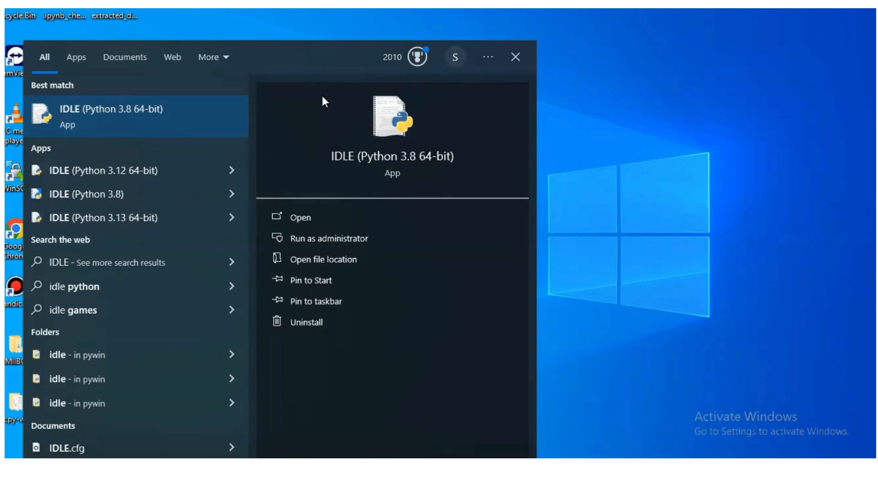
pyautogui.click(102, 219)
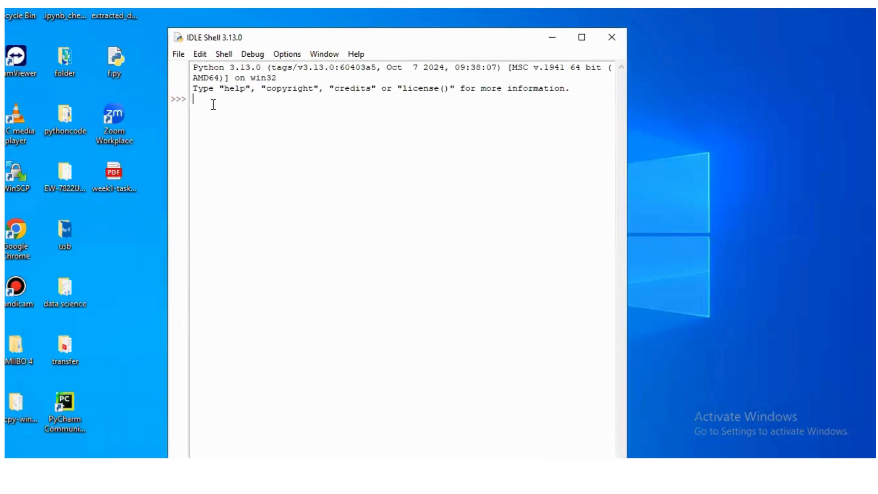
# - Try to run the statement print('hellow world") in the IDLE shell
pyautogui.write('PRI')
pyautogui.press('BackSpace')
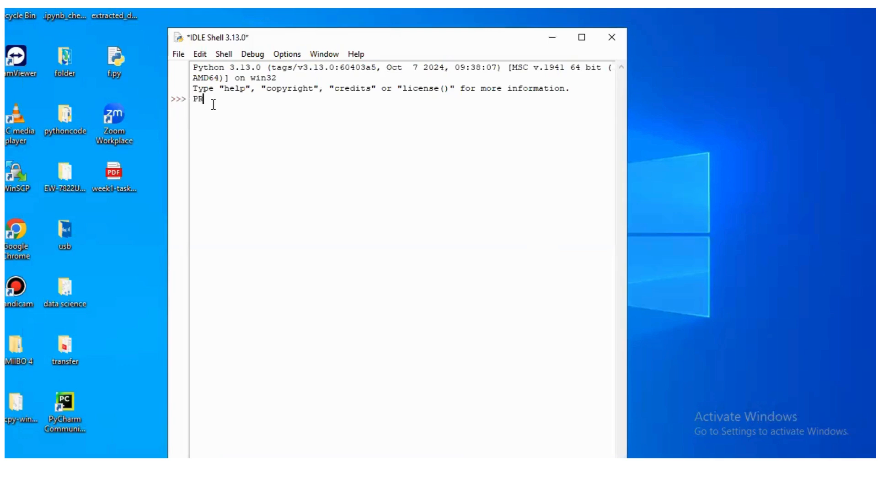
pyautogui.press('BackSpace')
pyautogui.write("rint('")
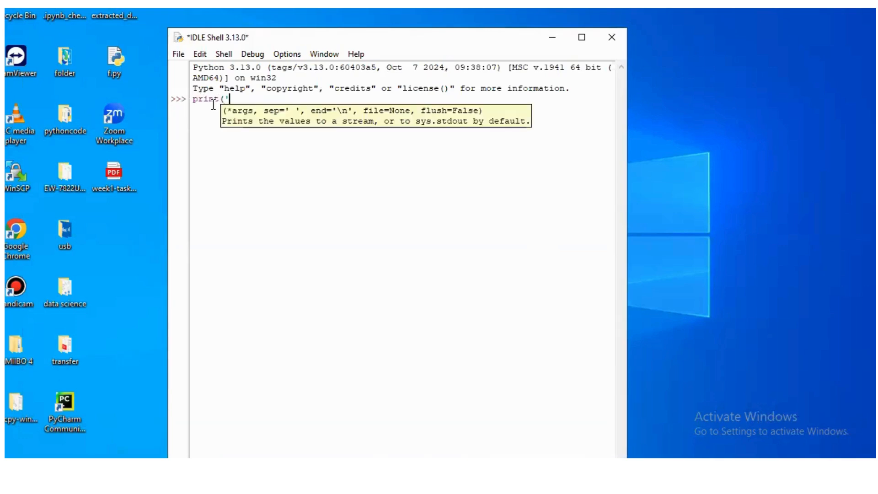
pyautogui.write('hellow world;)')
pyautogui.press('Left')
pyautogui.press('BackSpace')
pyautogui.press('Return')
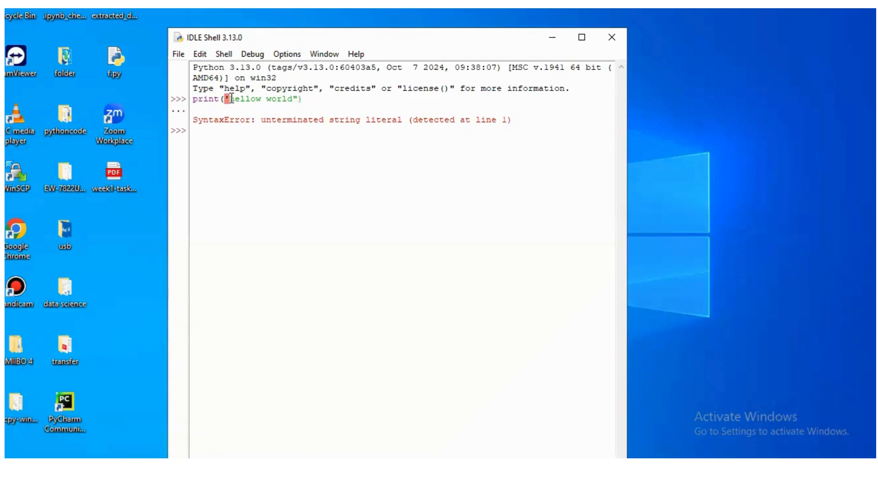
# - Run print("hello world") at the new prompt of the IDLE shell
pyautogui.click(293, 105)
pyautogui.press('Down')
pyautogui.press('Down')
pyautogui.write('print(:')
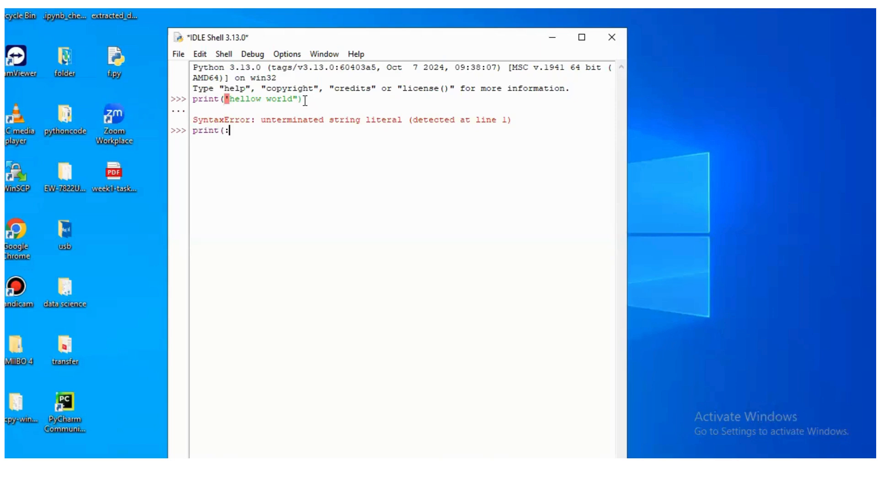
pyautogui.press('BackSpace')
pyautogui.write('"hello world")')
pyautogui.press('Return')
pyautogui.press('Return')
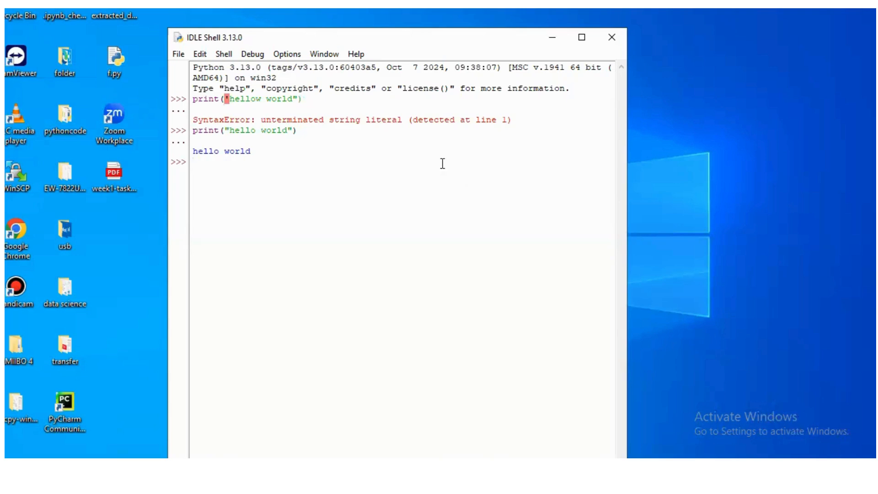
# - Open a Command Prompt window by searching Windows for cmd
pyautogui.click(669, 73)
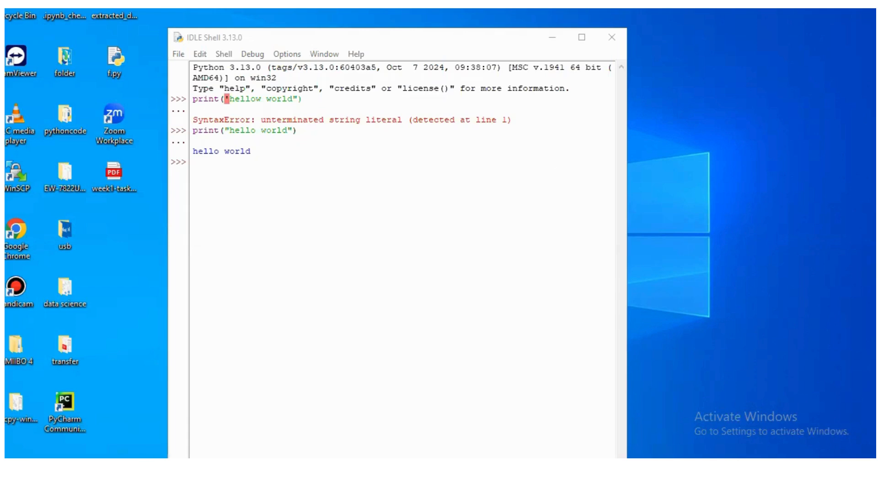
pyautogui.press('super')
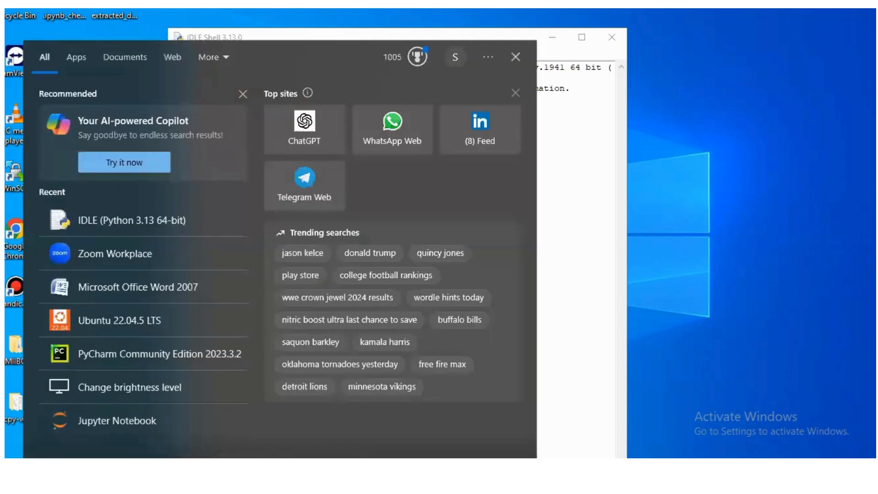
pyautogui.press('super+r')
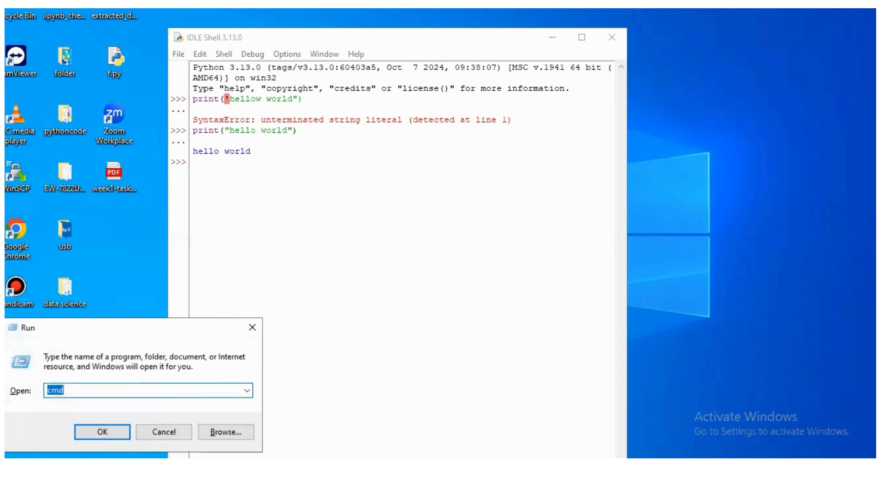
pyautogui.press('Return')
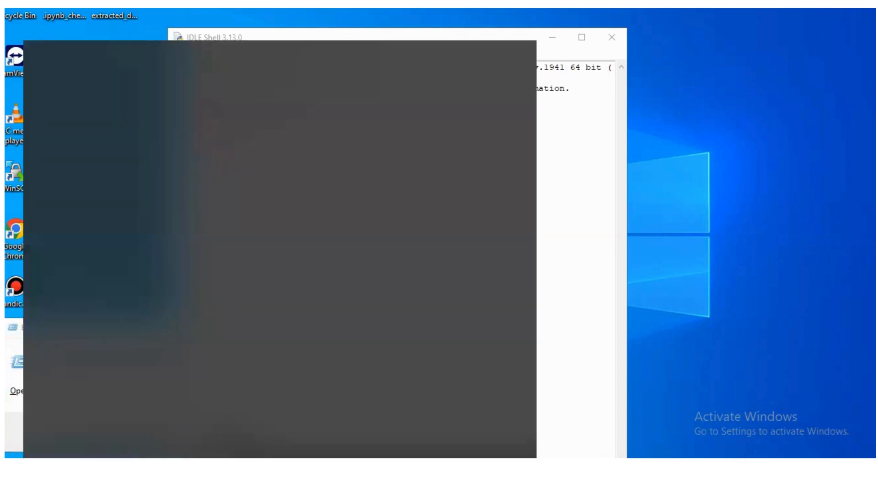
pyautogui.write('cmd')
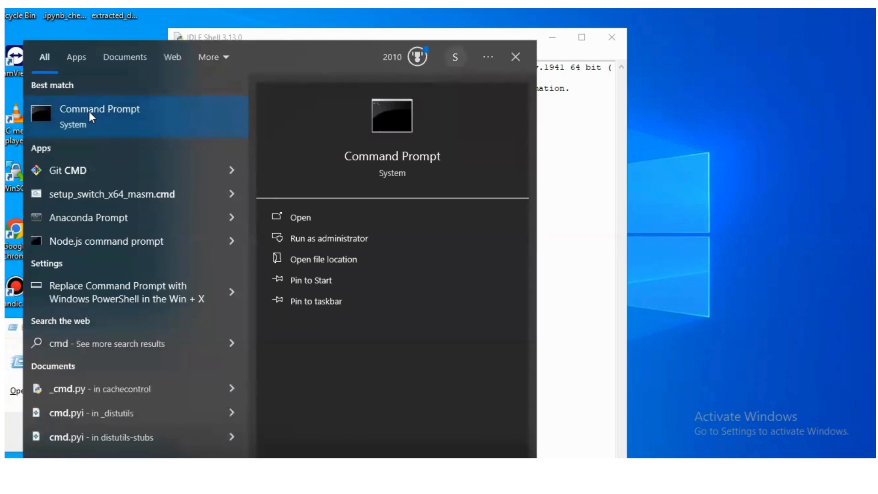
pyautogui.rightClick(88, 111)
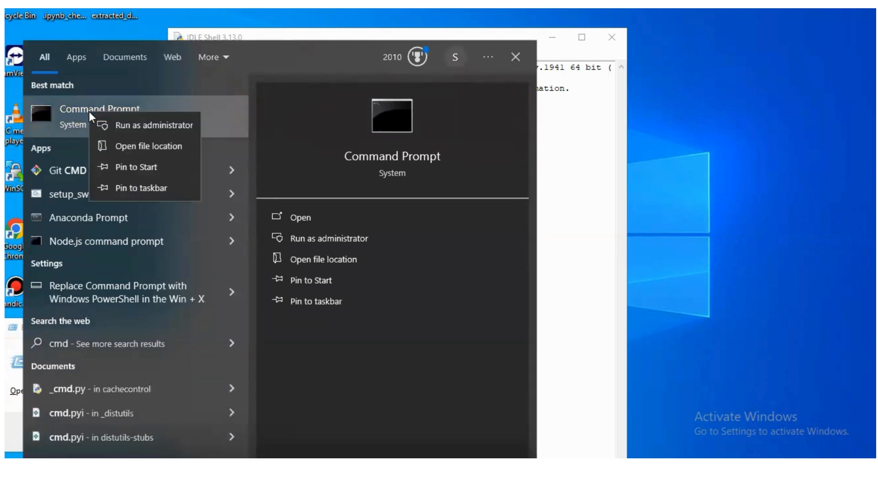
pyautogui.click(172, 105)
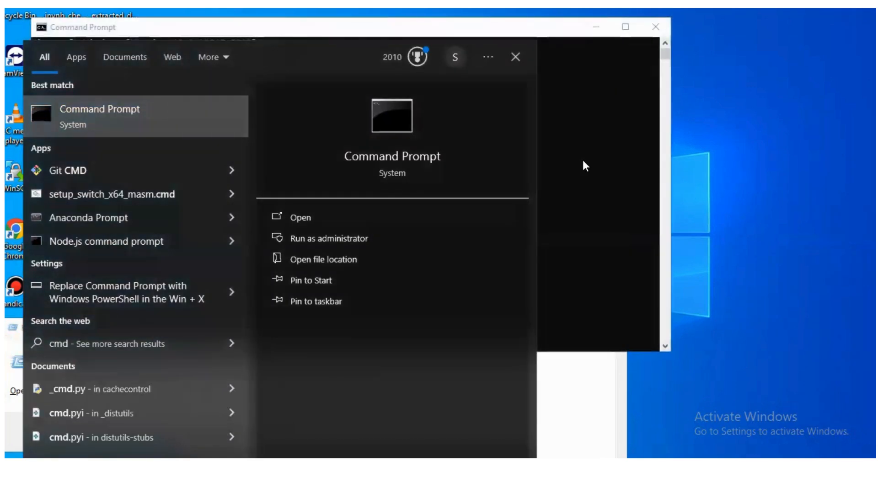
pyautogui.click(167, 70)
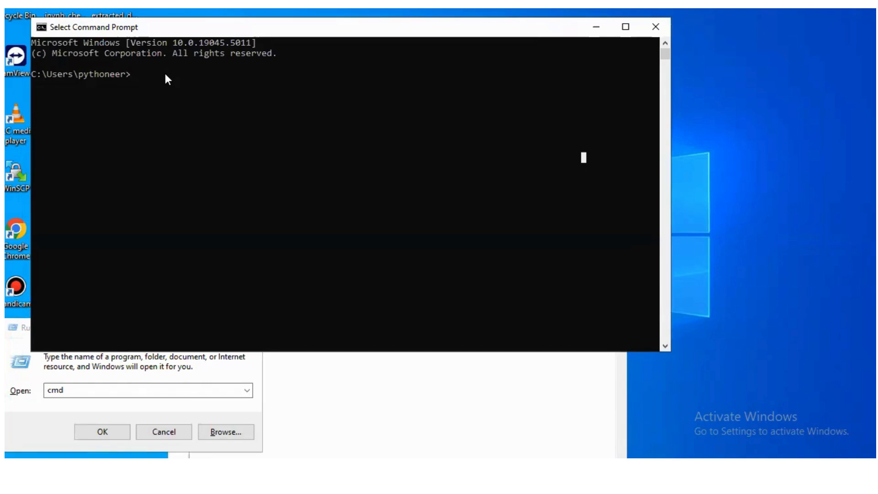
# - Check the installed Python version with the commands python -V and python --version, and move the Command Prompt window slightly up
pyautogui.write('python -V')
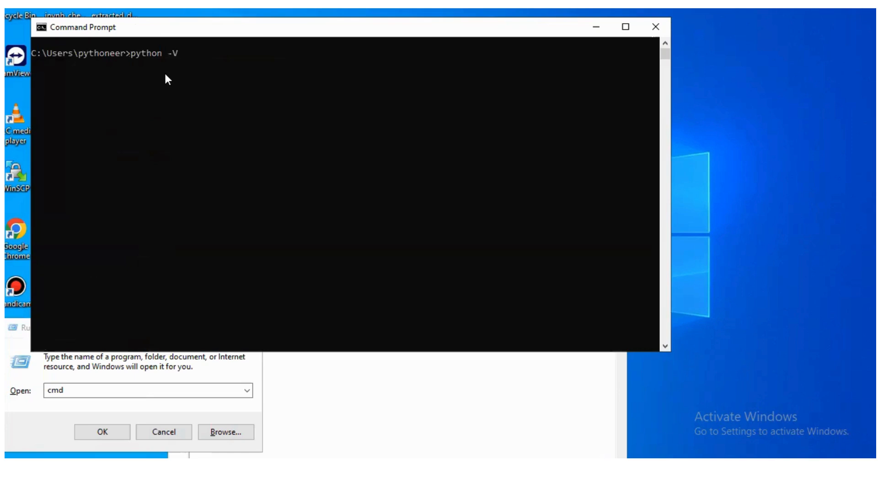
pyautogui.press('Return')
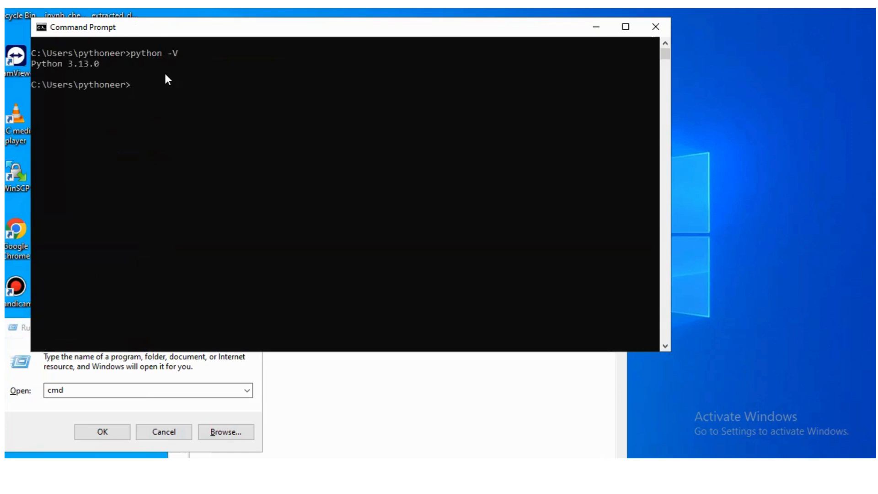
pyautogui.write('python --version')
pyautogui.press('Return')
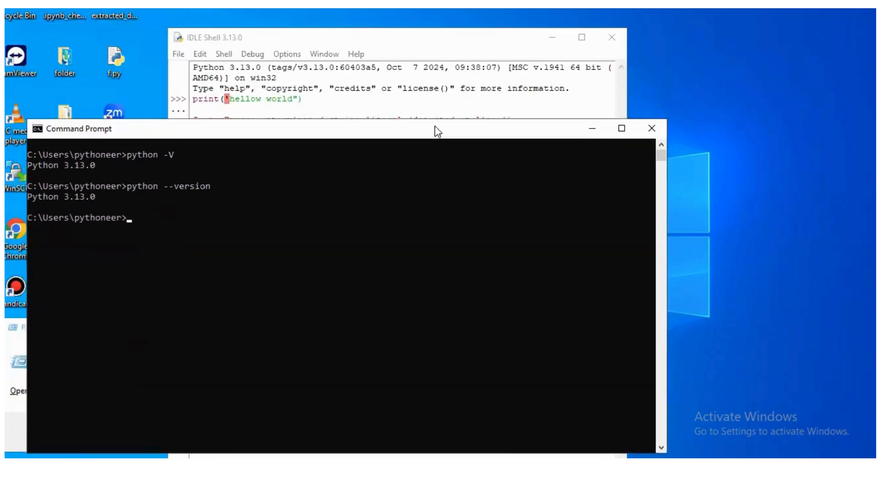
pyautogui.moveTo(434, 132); pyautogui.dragTo(424, 89)
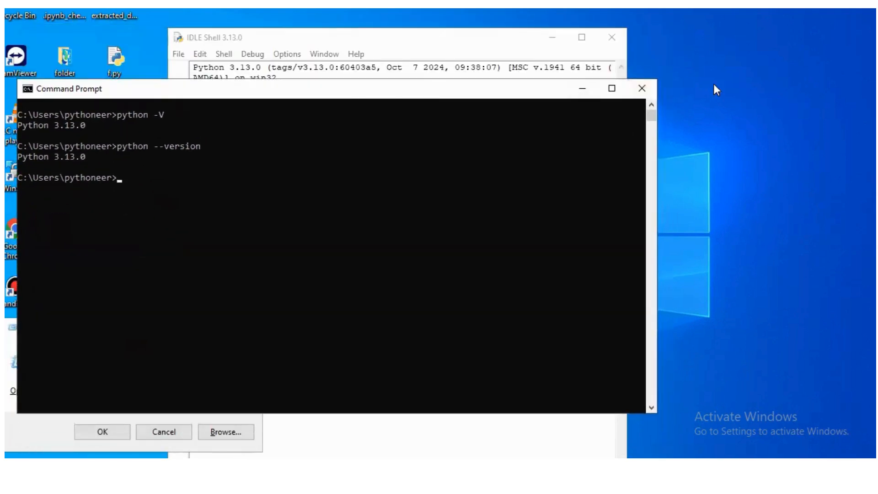